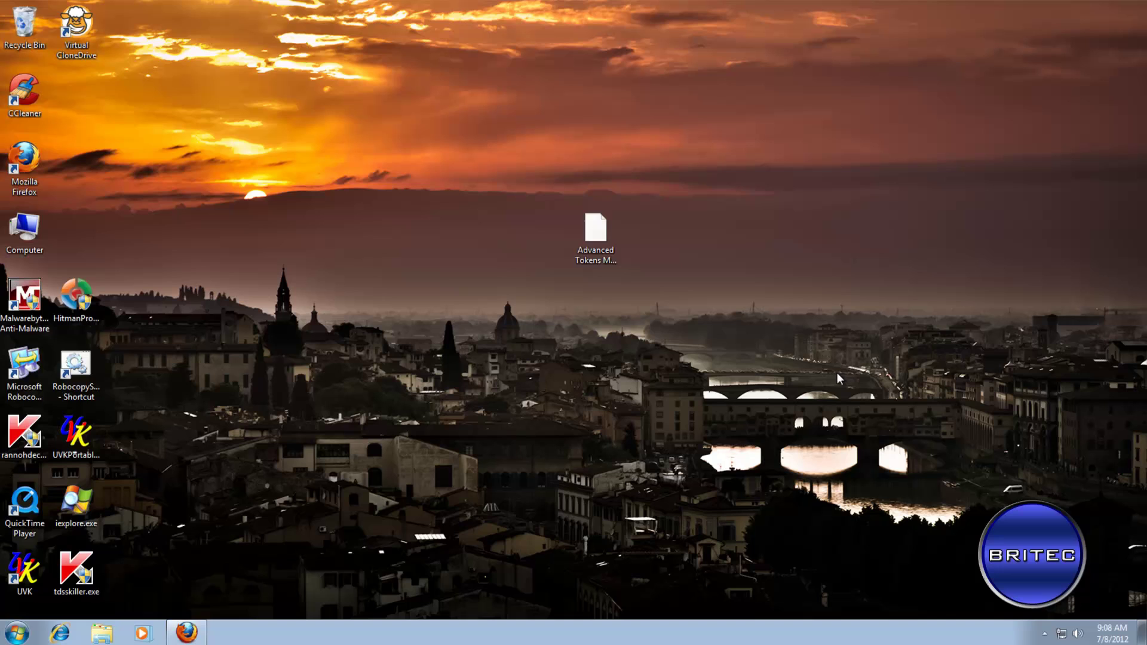
Bring the Advanced Tokens Manager web page back up in Firefox, then minimize Firefox to show the desktop.
click(187, 632)
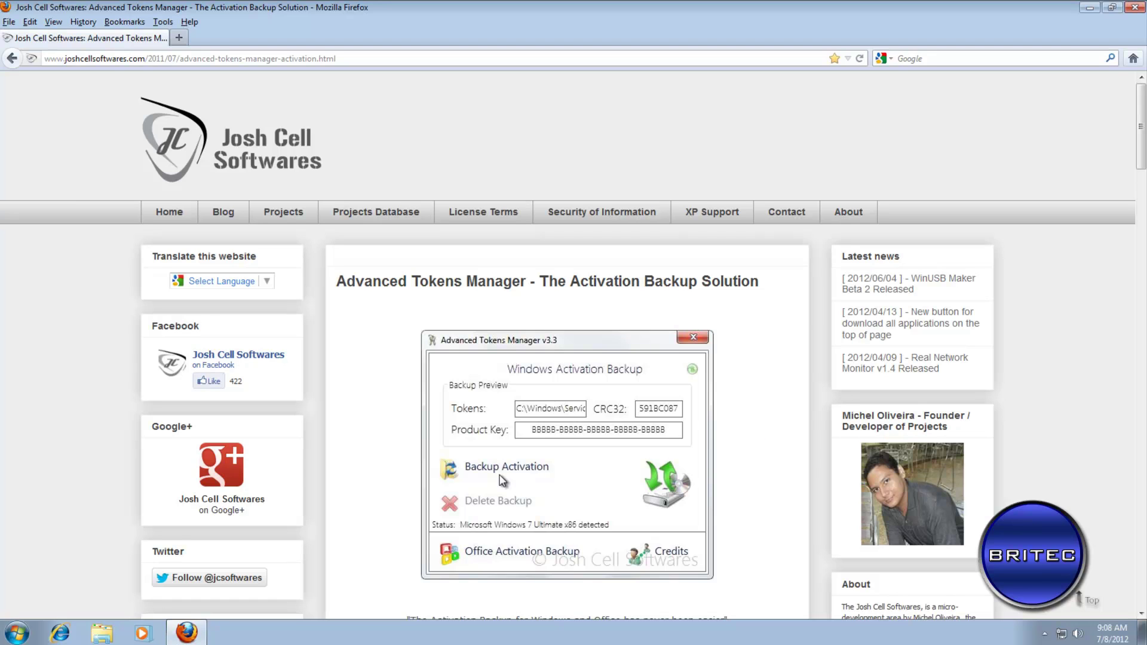
click(1089, 8)
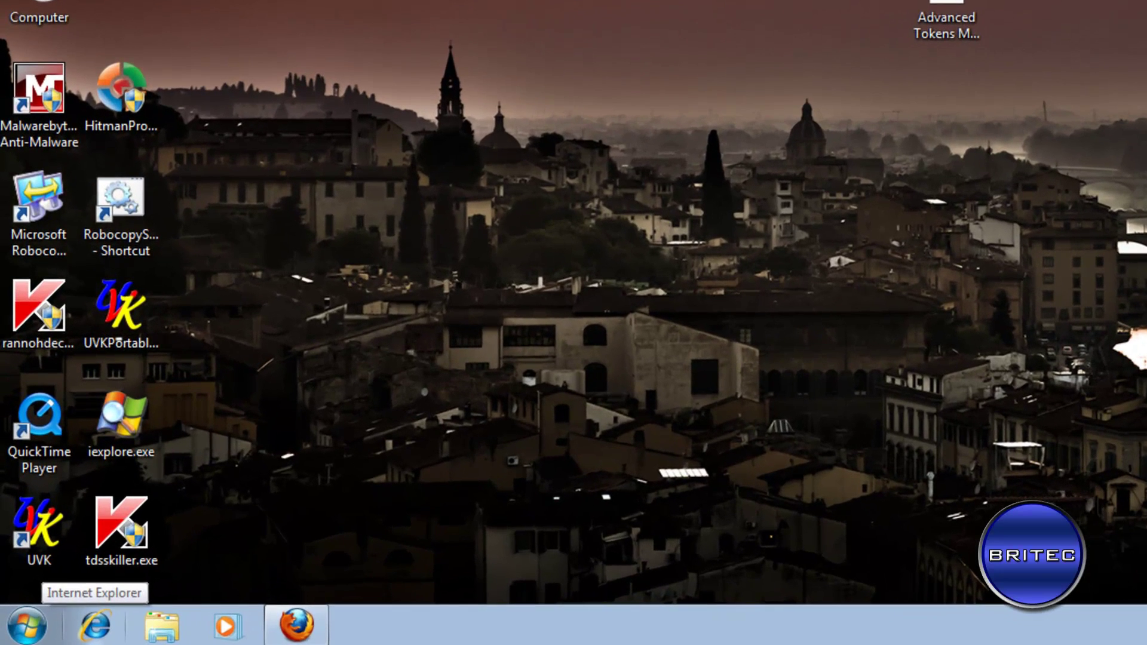
Open Computer's Properties and scroll to confirm Windows 7 Ultimate shows 'Windows is activated'.
click(27, 626)
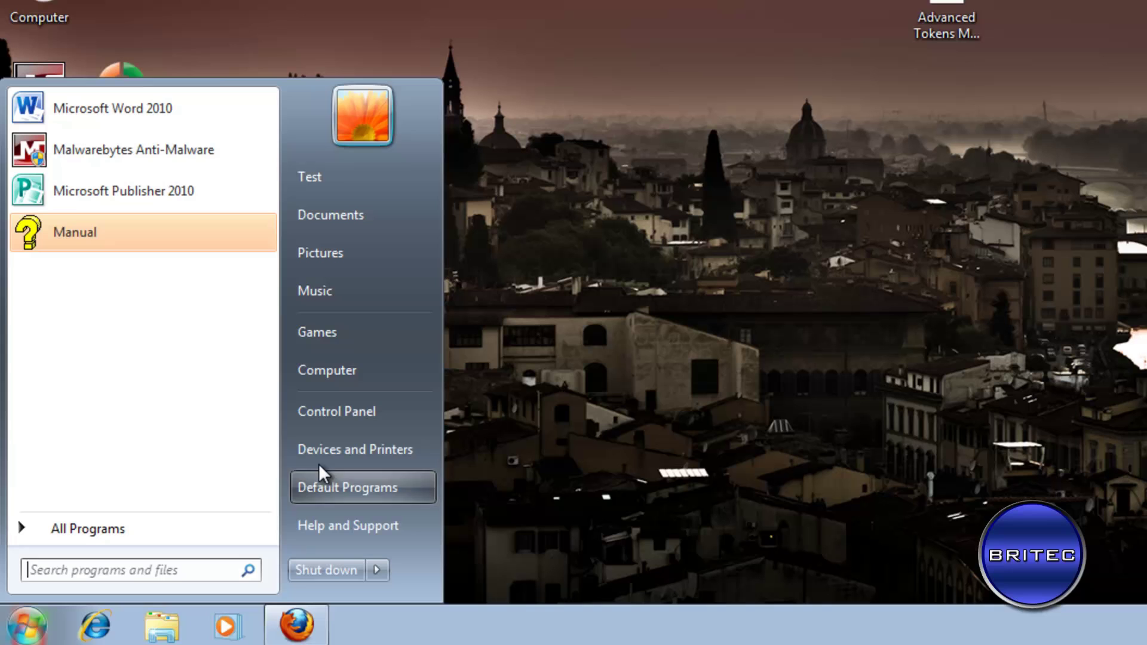
right_click(342, 361)
click(390, 549)
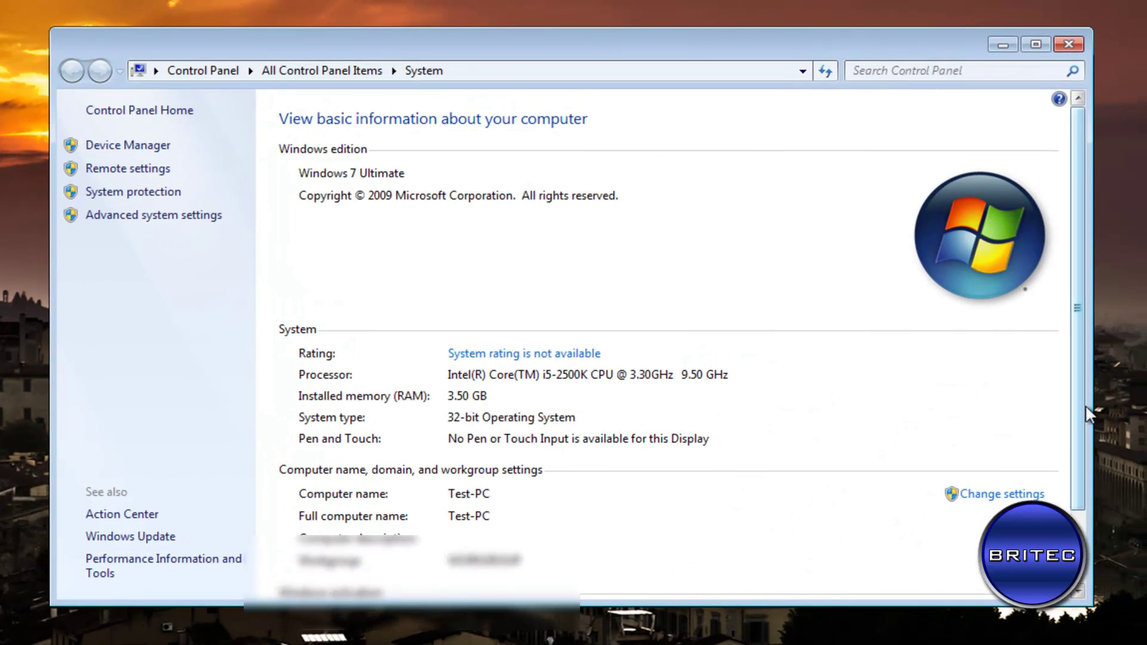
drag(1082, 403, 1082, 475)
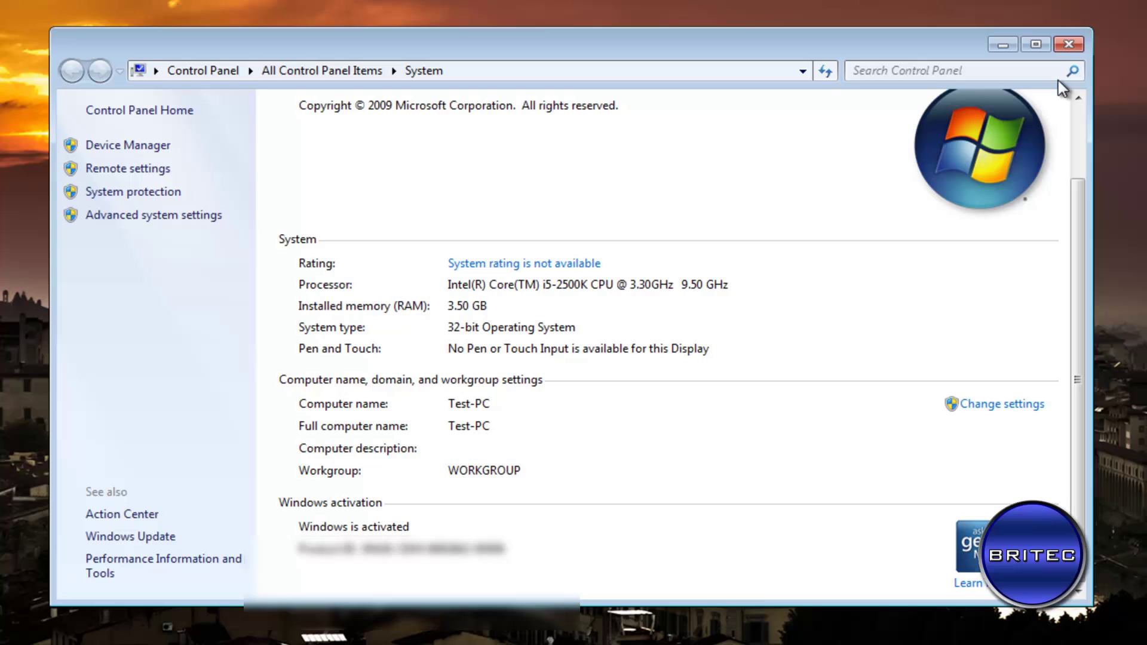
Close the System window and extract the Advanced Tokens Manager folder from the archive to the desktop with 7-Zip.
click(1068, 45)
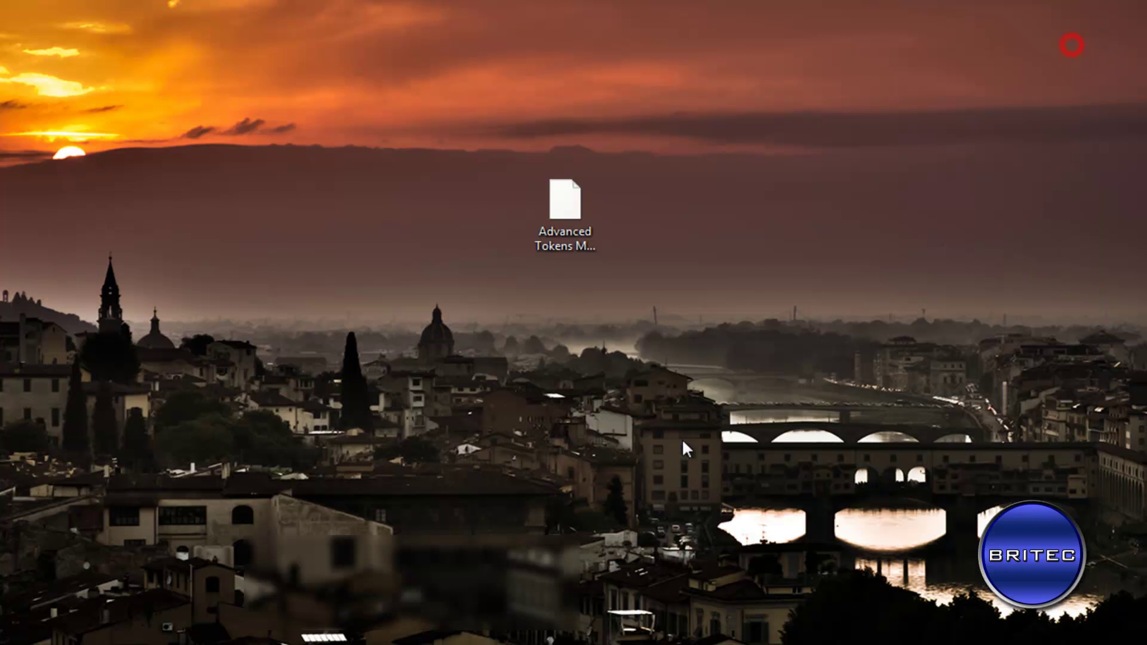
right_click(569, 206)
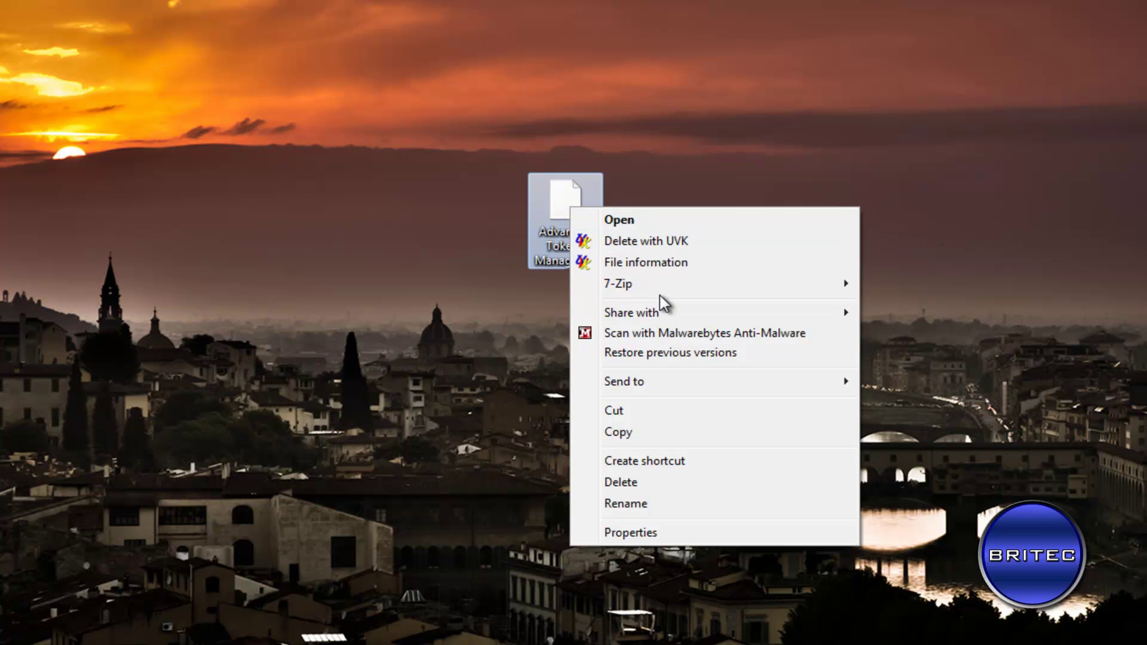
mouse_move(853, 291)
click(889, 285)
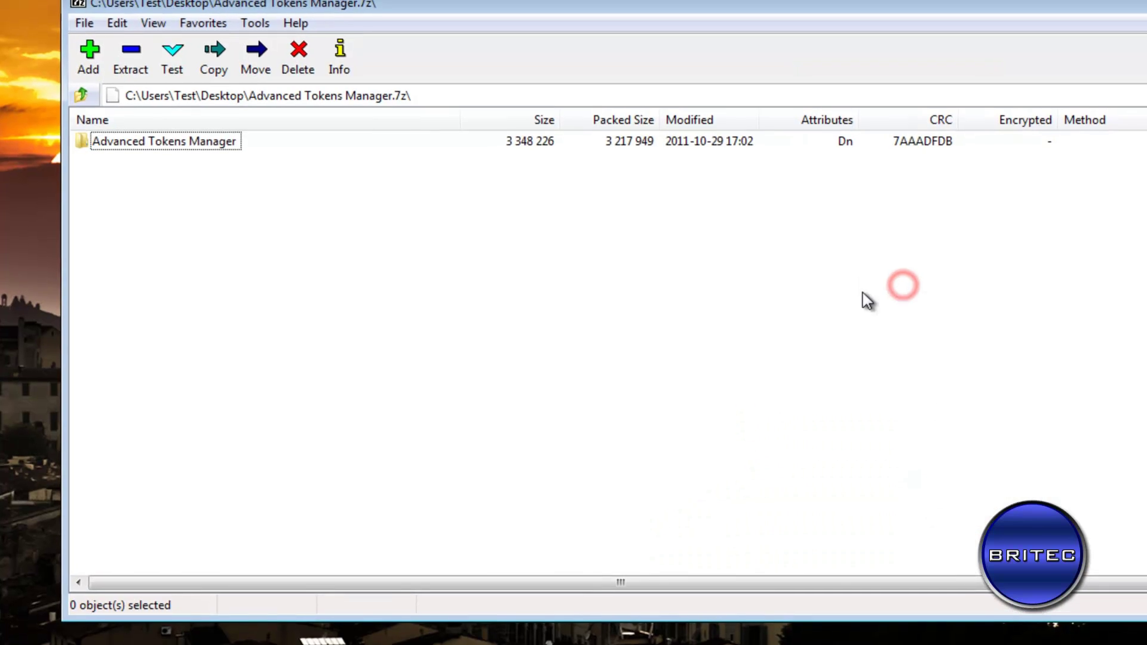
drag(166, 221, 433, 312)
key(alt+F4)
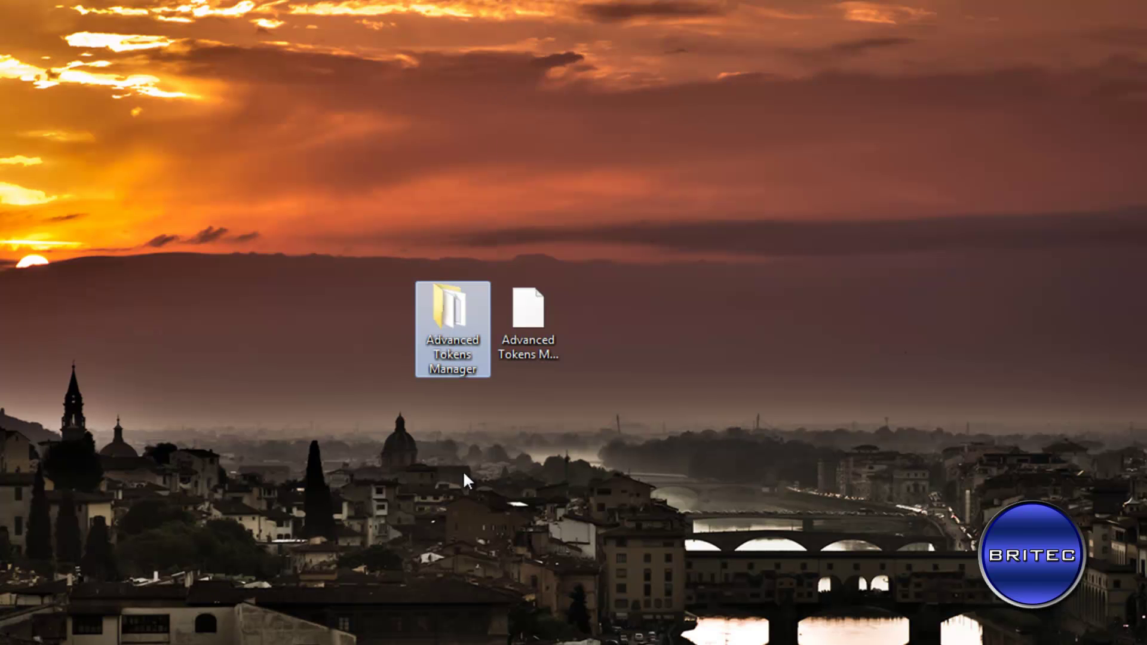
Open the extracted folder and run Advanced Tokens Manager v3.3.exe as administrator, approving the UAC prompt.
double_click(451, 320)
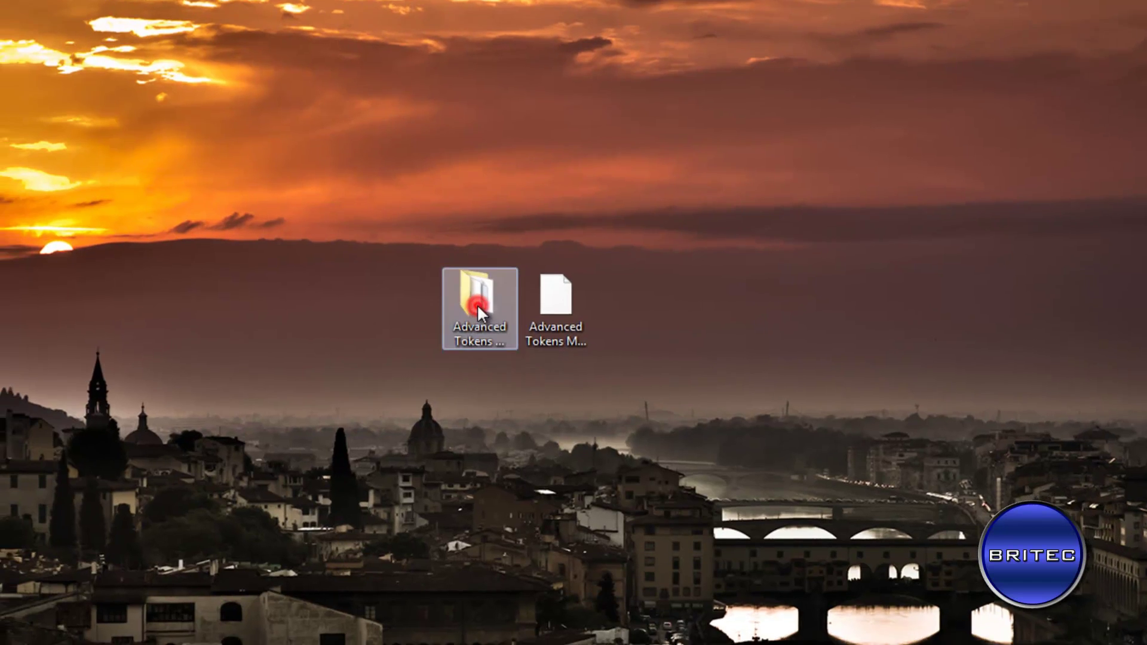
click(351, 155)
right_click(351, 156)
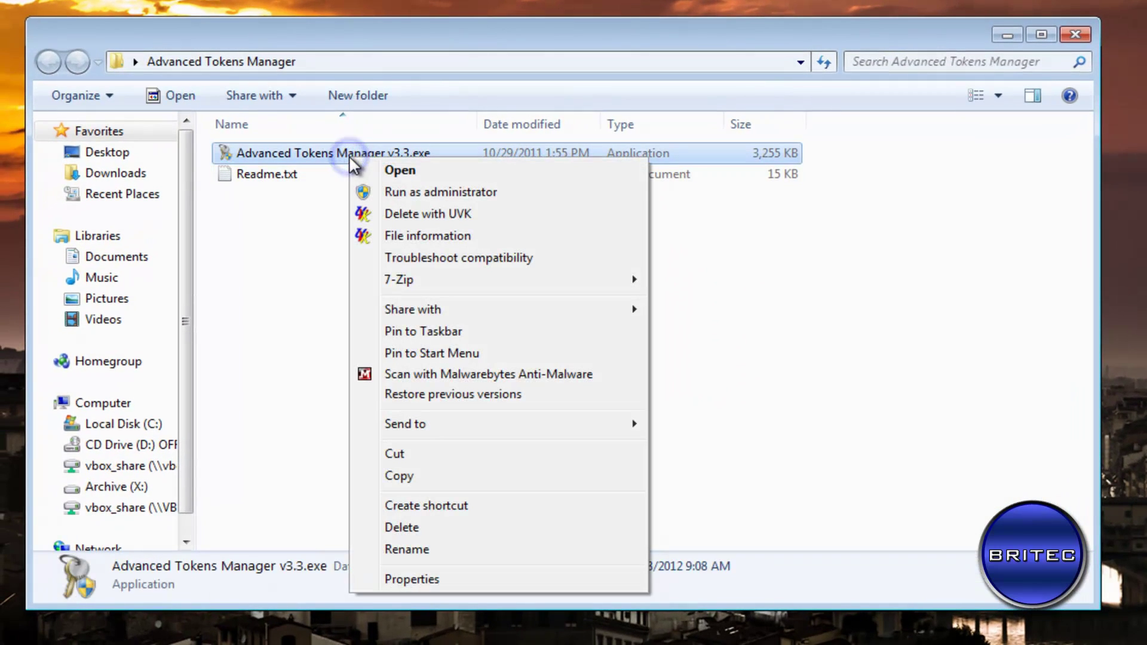
click(400, 192)
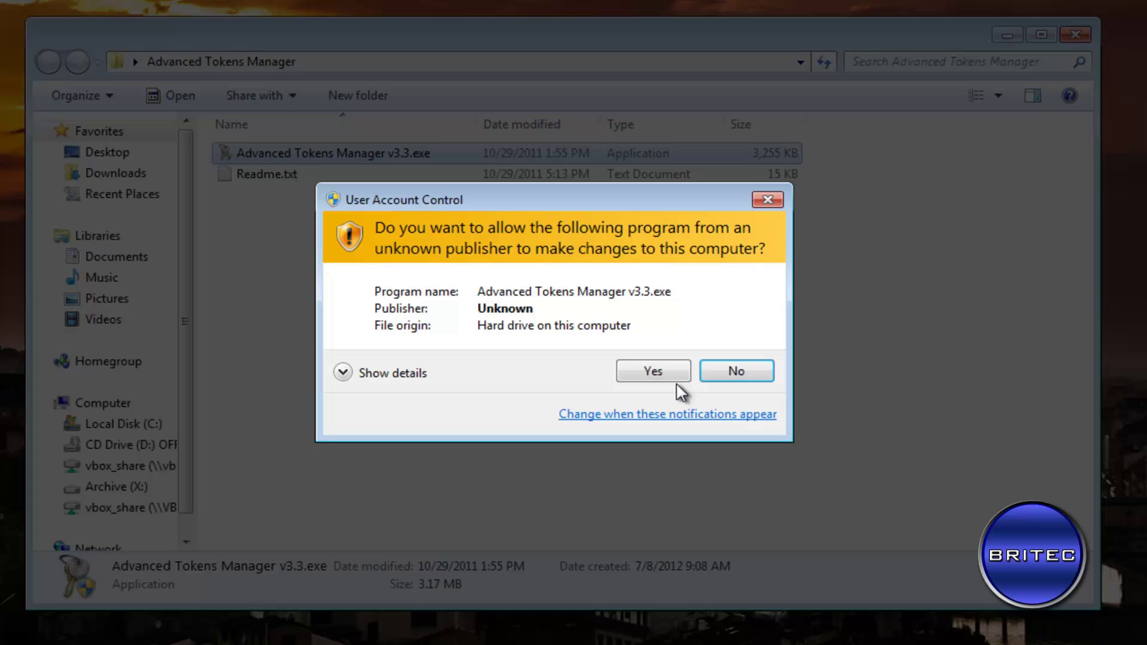
click(660, 372)
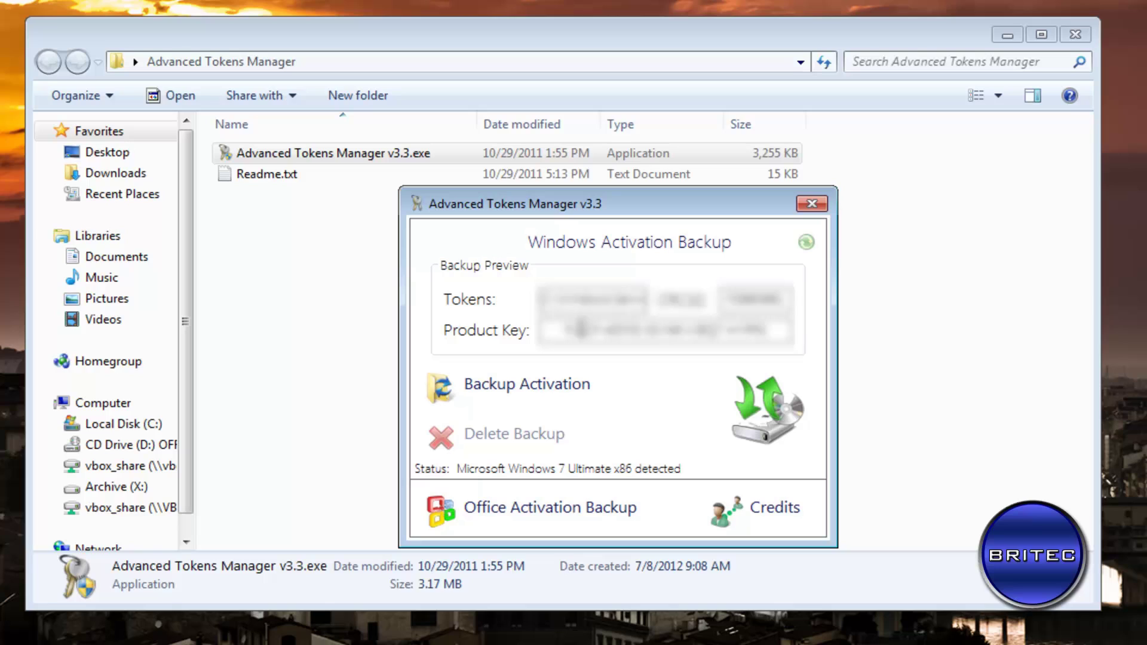
Run Backup Activation to save the Windows activation, then switch to the Office Activation Backup view.
click(536, 392)
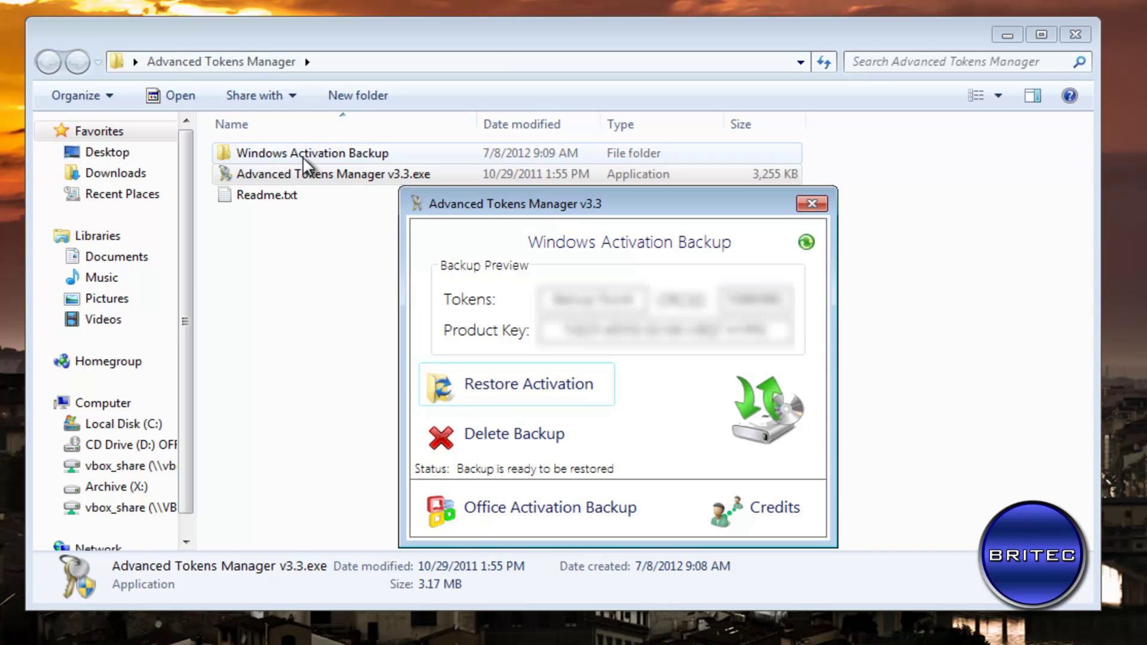
click(536, 529)
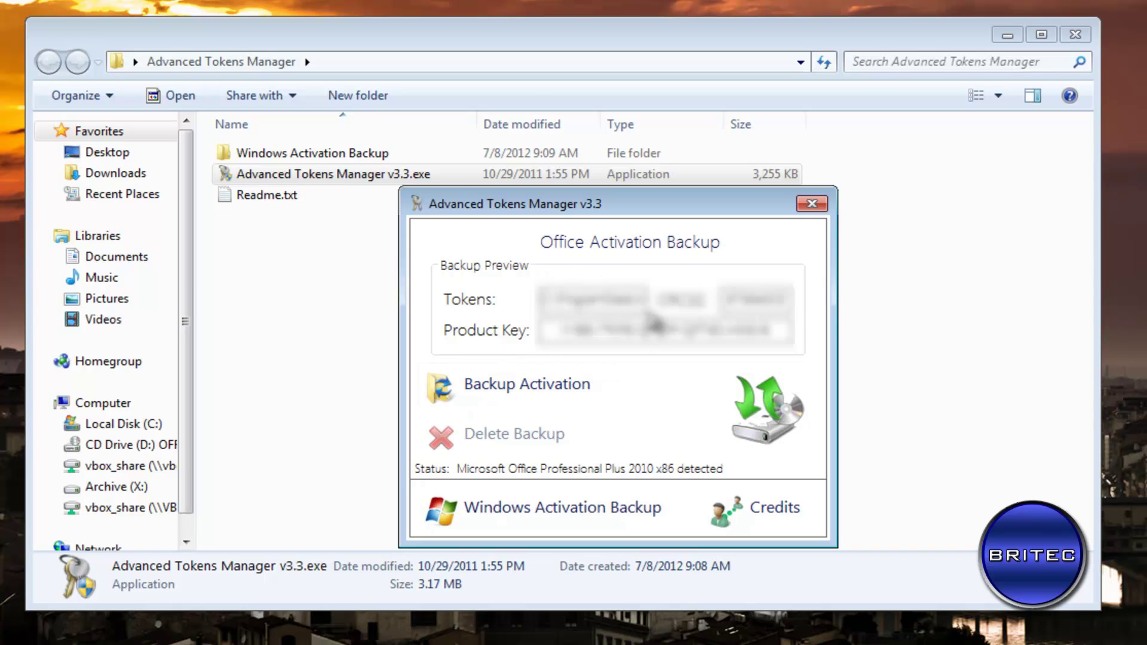
Close Advanced Tokens Manager, check that Windows Activation Backup holds config.ini and tokens.dat, then close the folder.
click(811, 204)
double_click(299, 153)
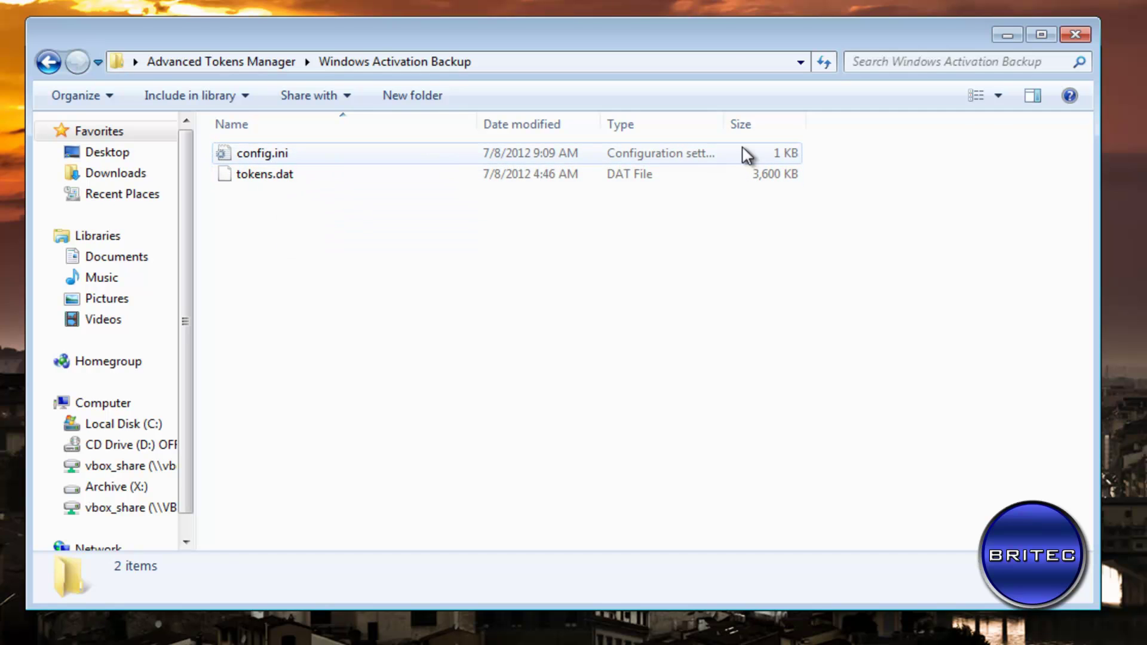
click(1075, 36)
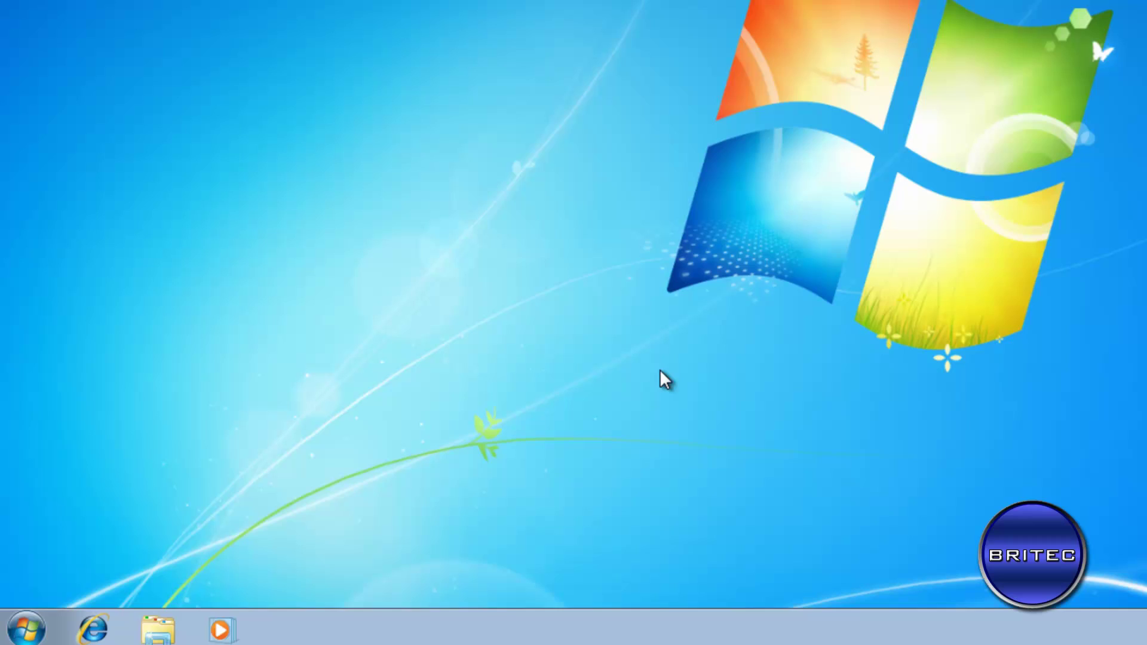
Open Computer's Properties, read the 30-days-to-activate status on the fresh install, and close the window.
click(26, 628)
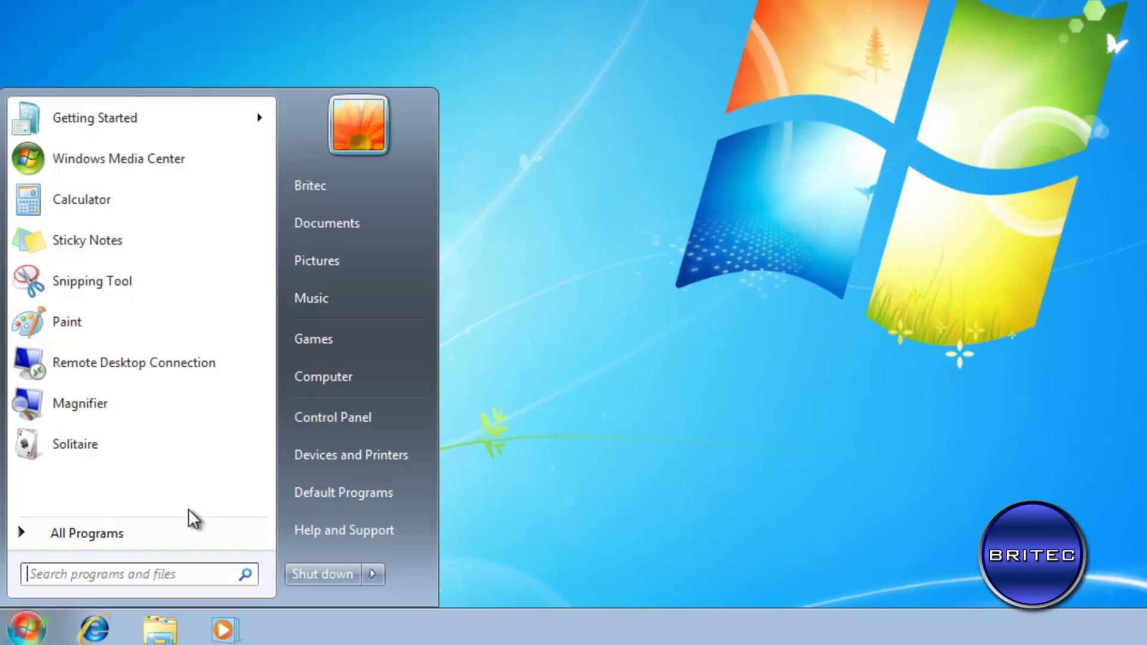
right_click(351, 377)
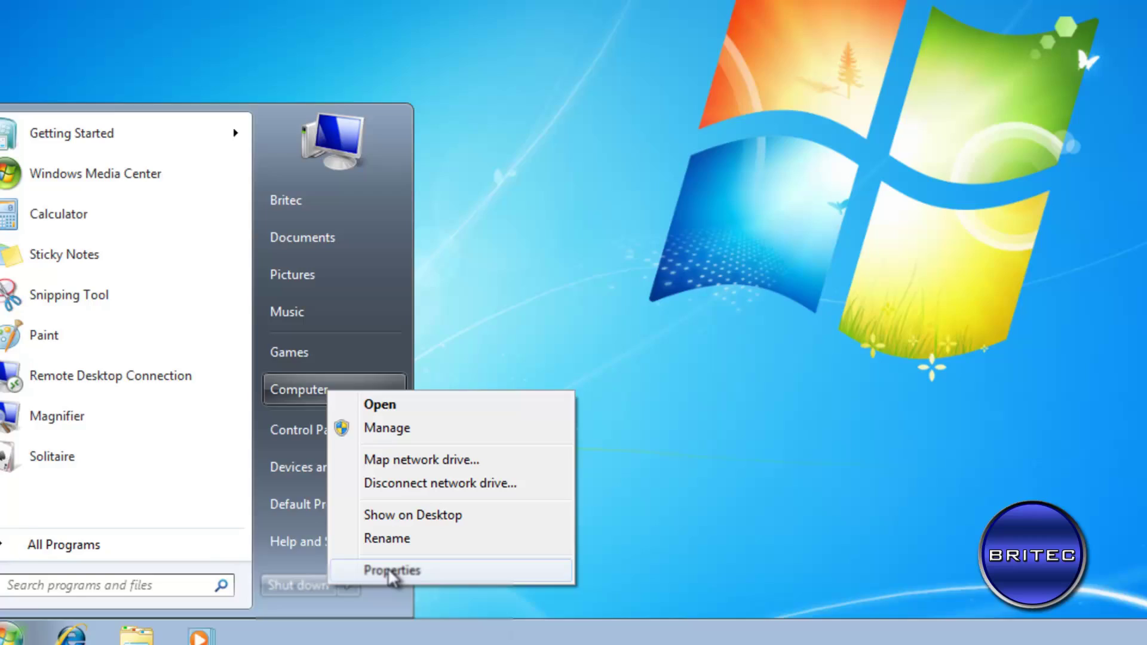
click(413, 558)
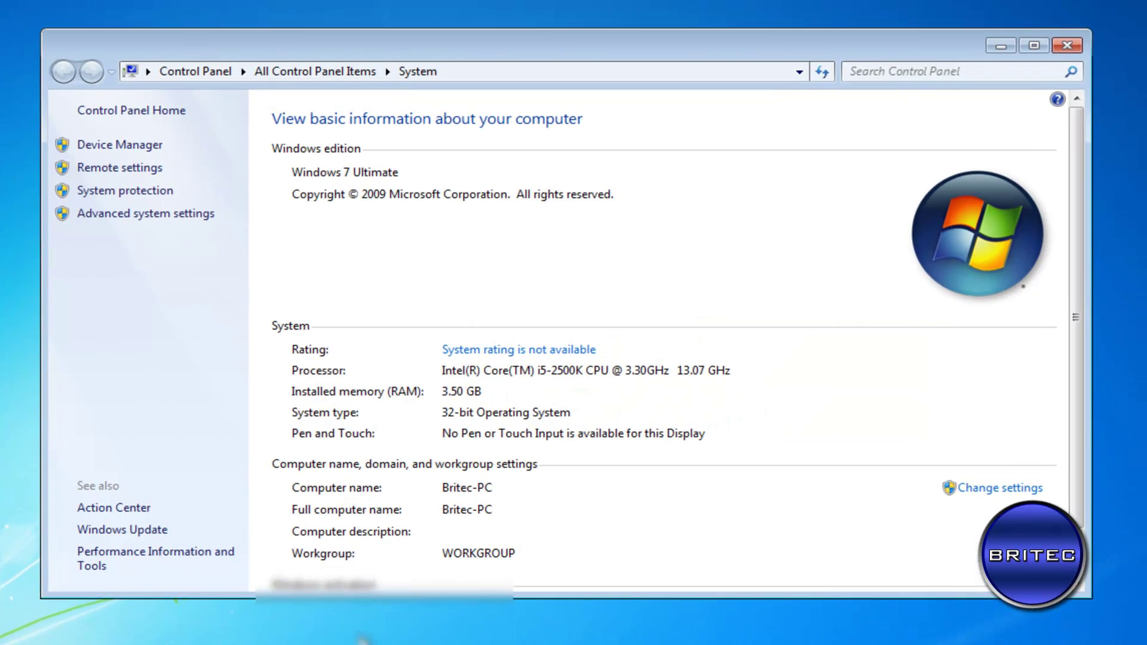
scroll(1079, 299, down, 1)
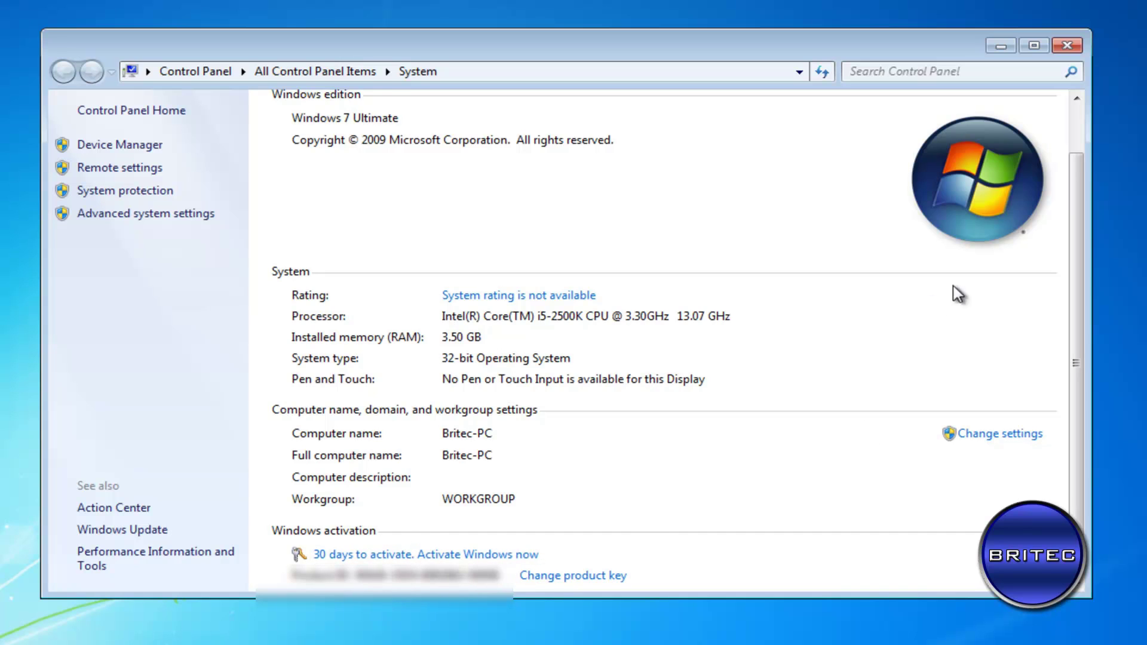
click(1067, 45)
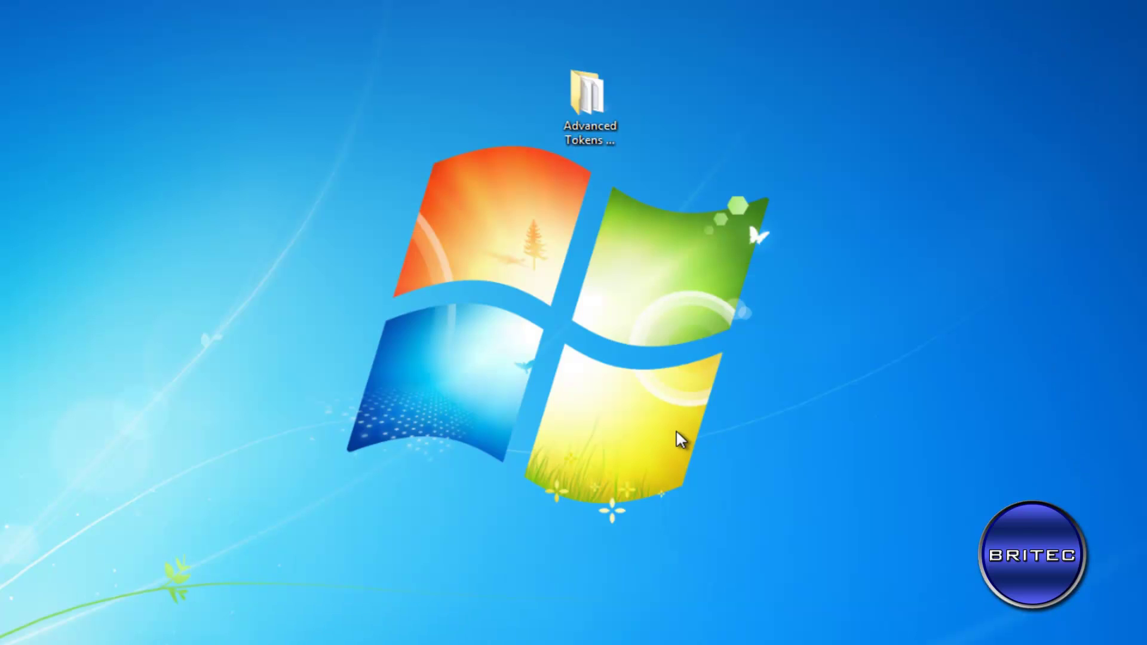
Open the Advanced Tokens Manager folder and look inside the Windows Activation Backup subfolder.
double_click(586, 93)
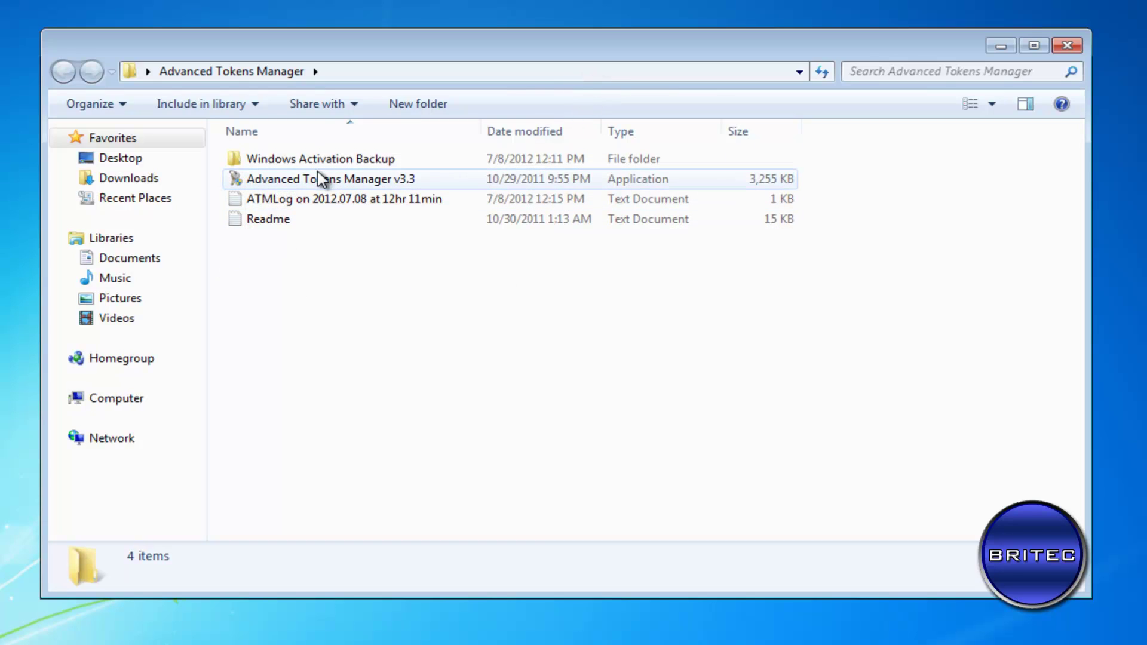
mouse_move(389, 217)
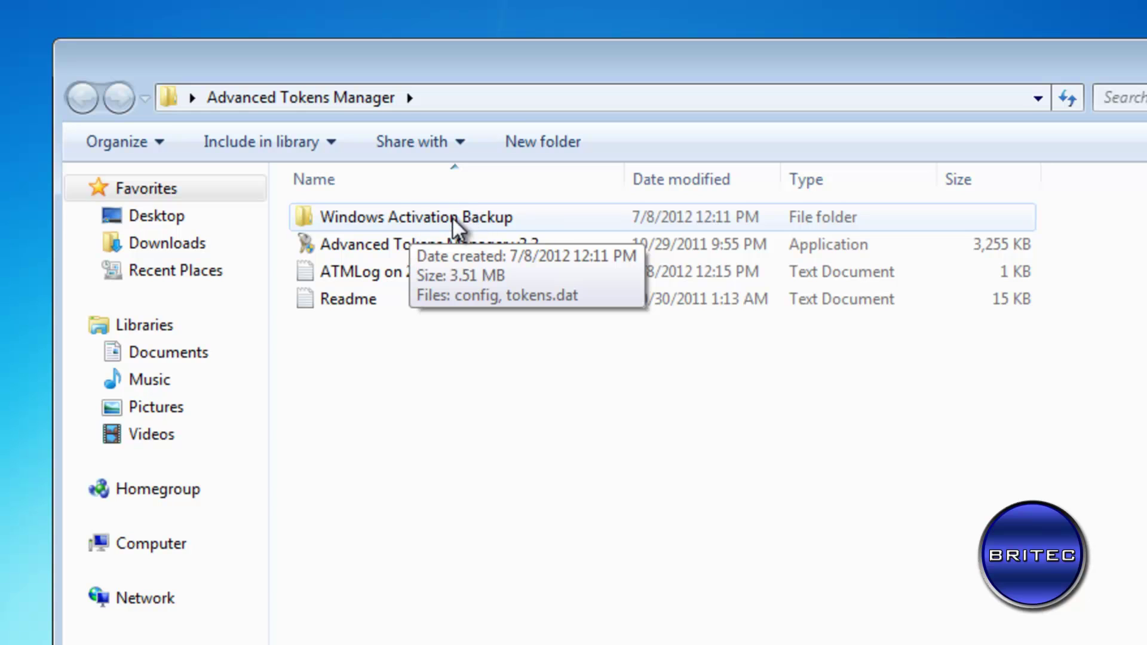
double_click(383, 211)
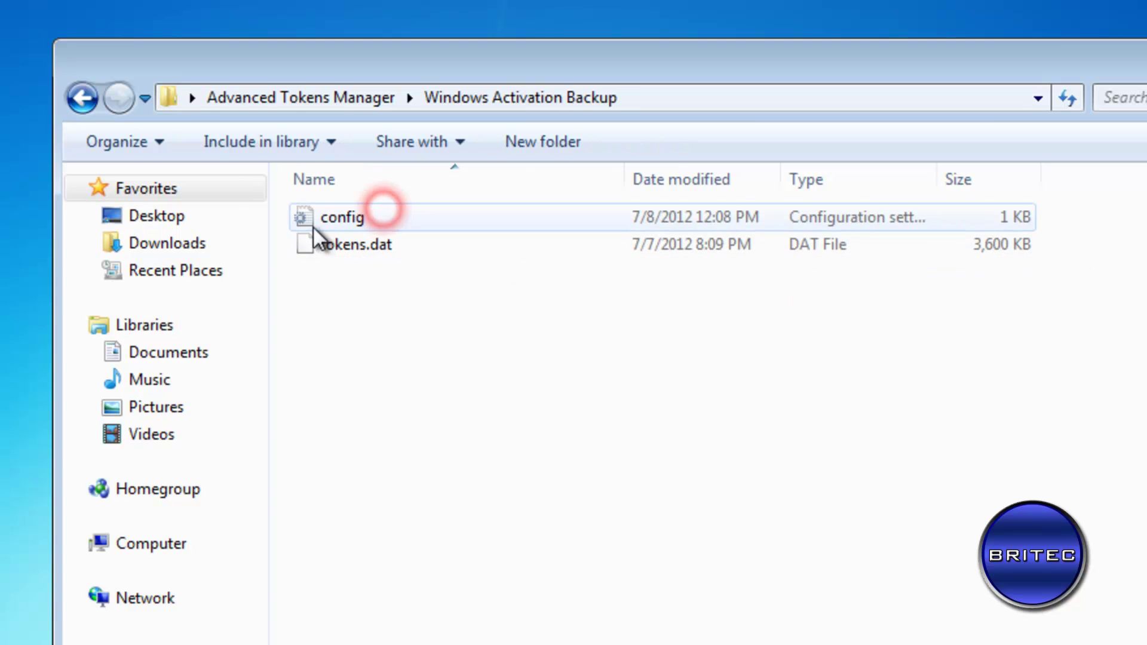
click(87, 95)
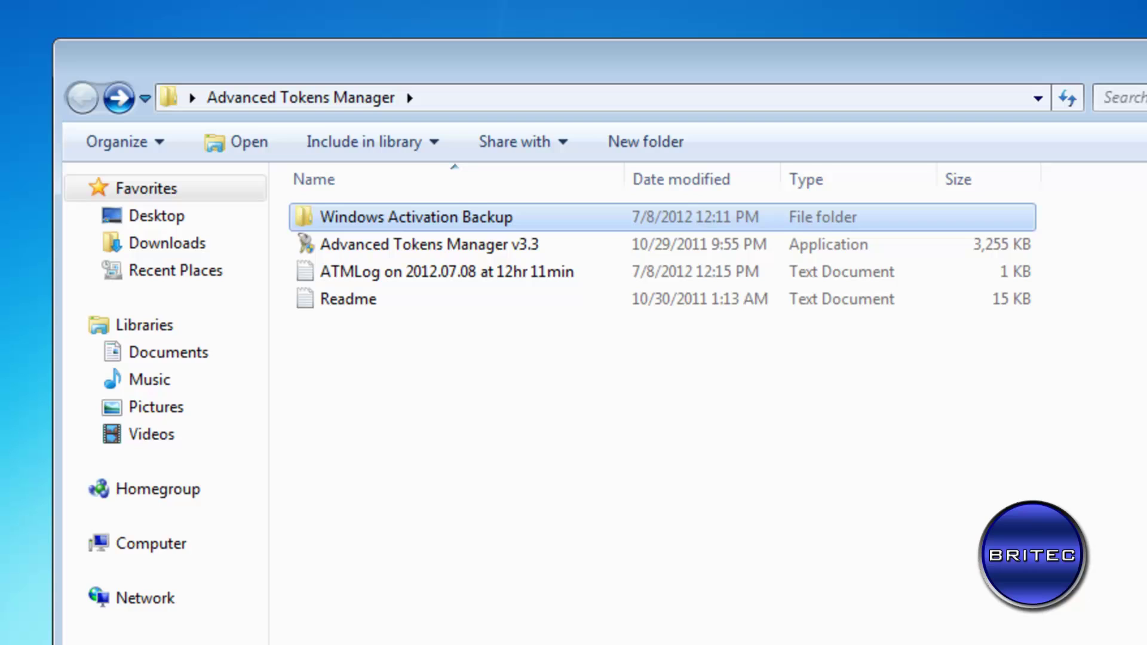
Run Advanced Tokens Manager v3.3 as administrator and approve the UAC prompt.
click(455, 398)
click(411, 244)
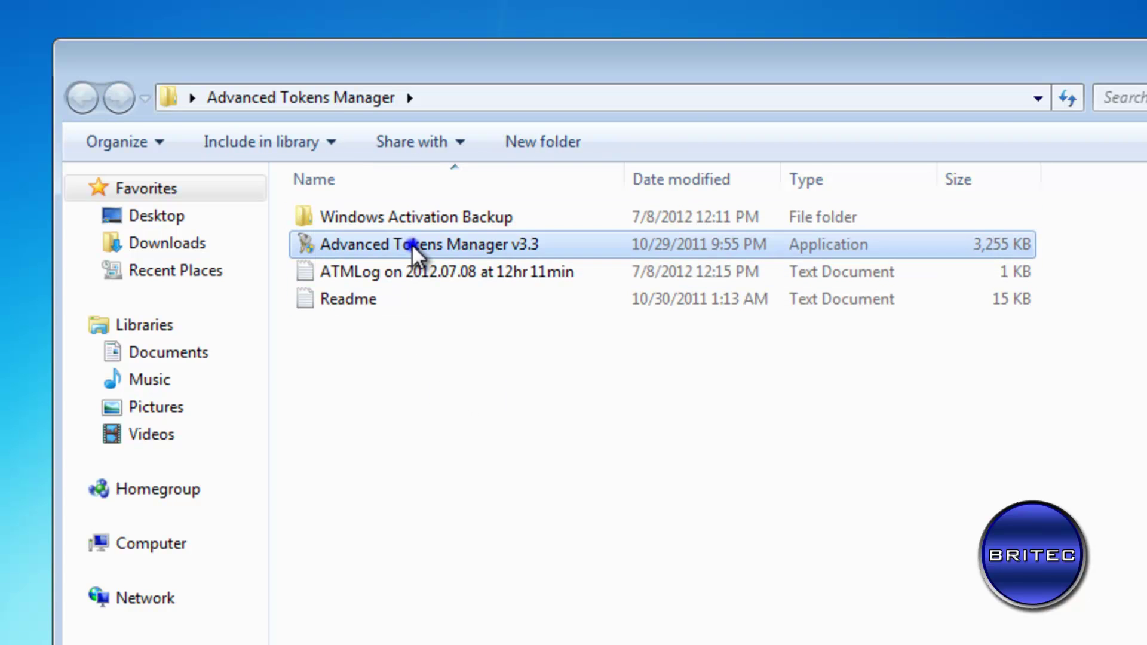
right_click(411, 243)
click(468, 290)
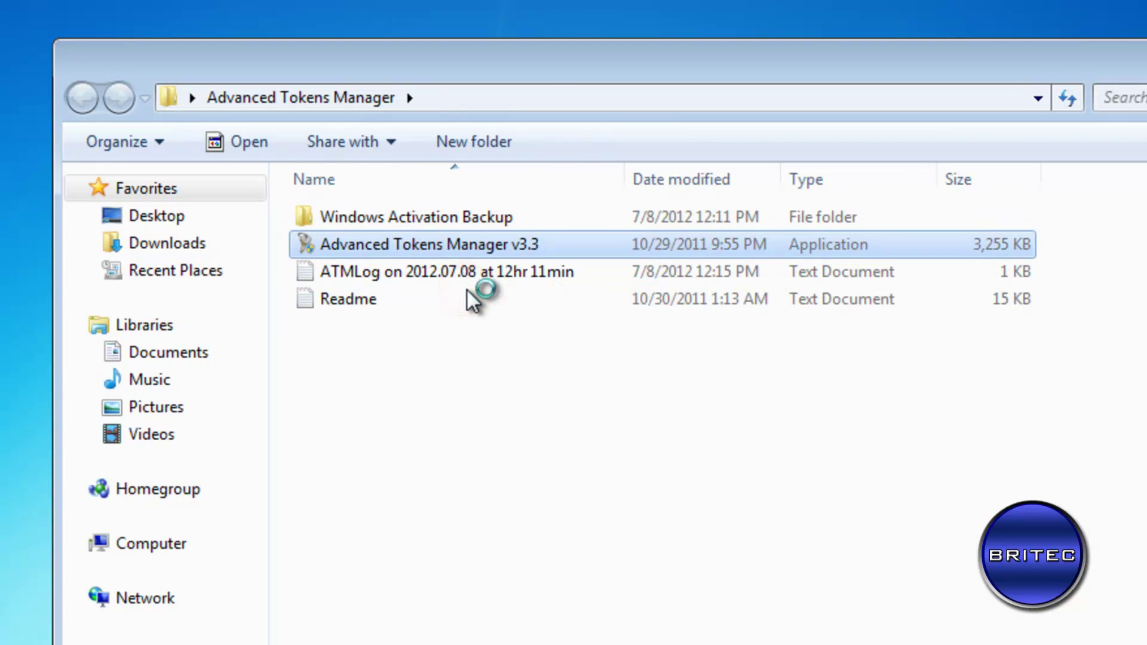
click(842, 502)
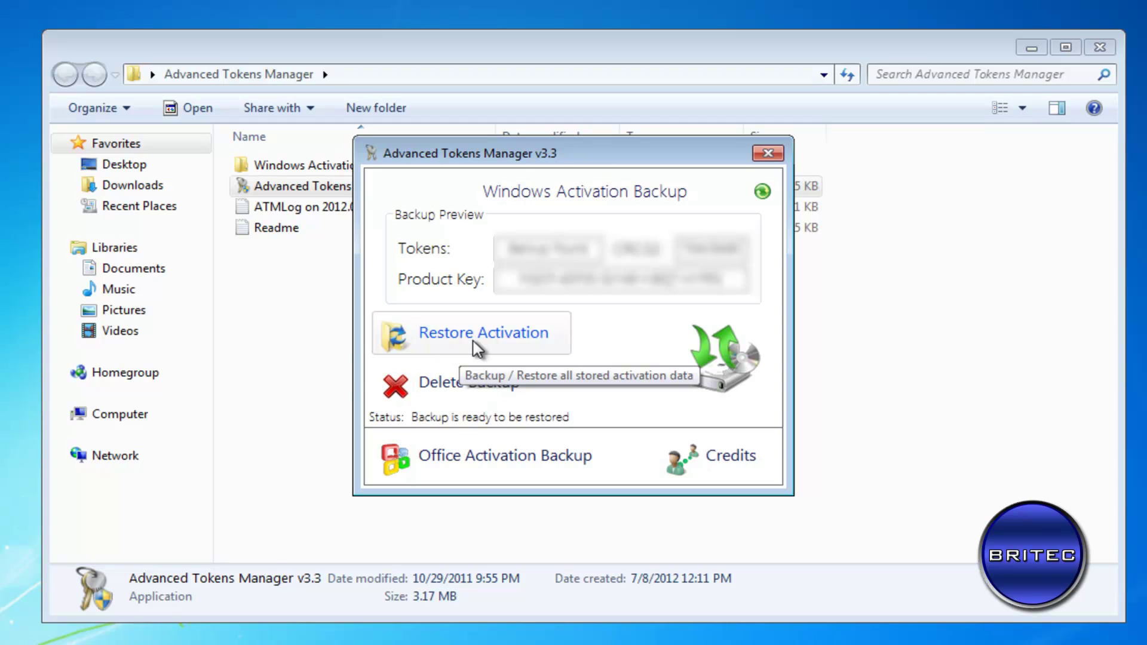
Restore the saved Windows activation, confirm with Yes, accept the Success message, and close the folder window.
click(475, 342)
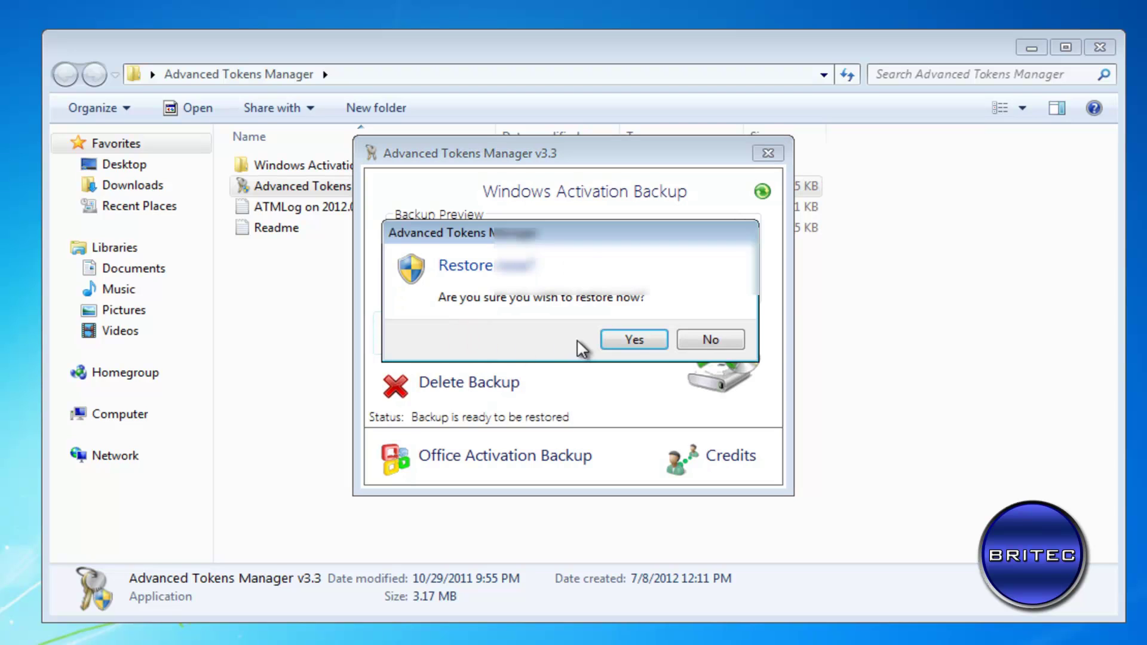
click(627, 337)
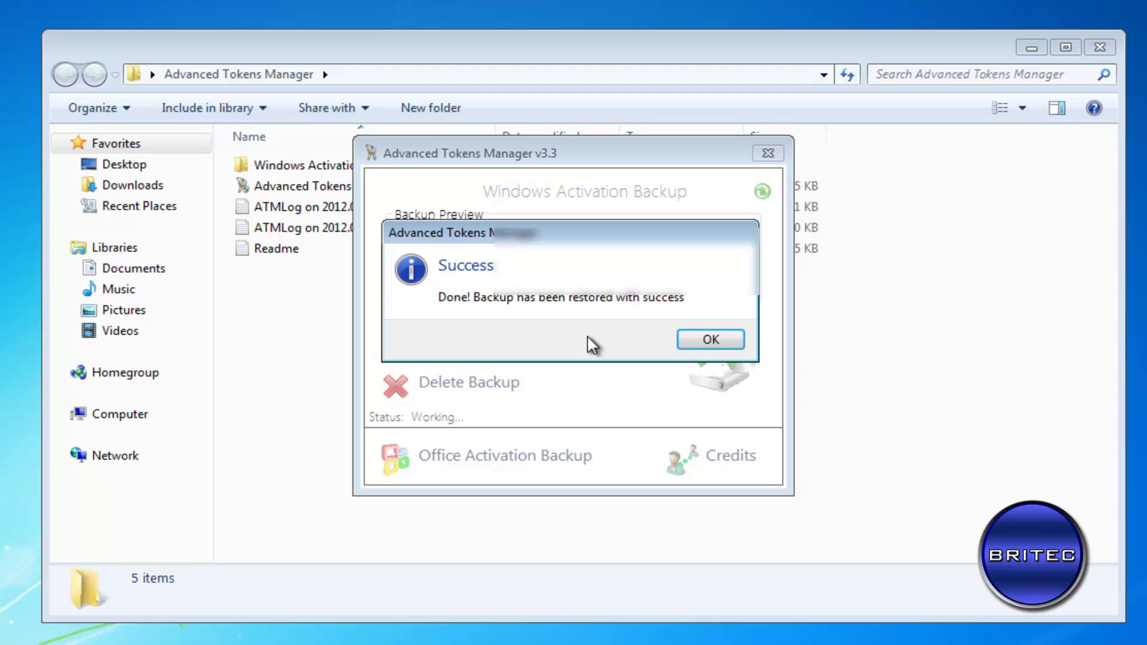
click(712, 339)
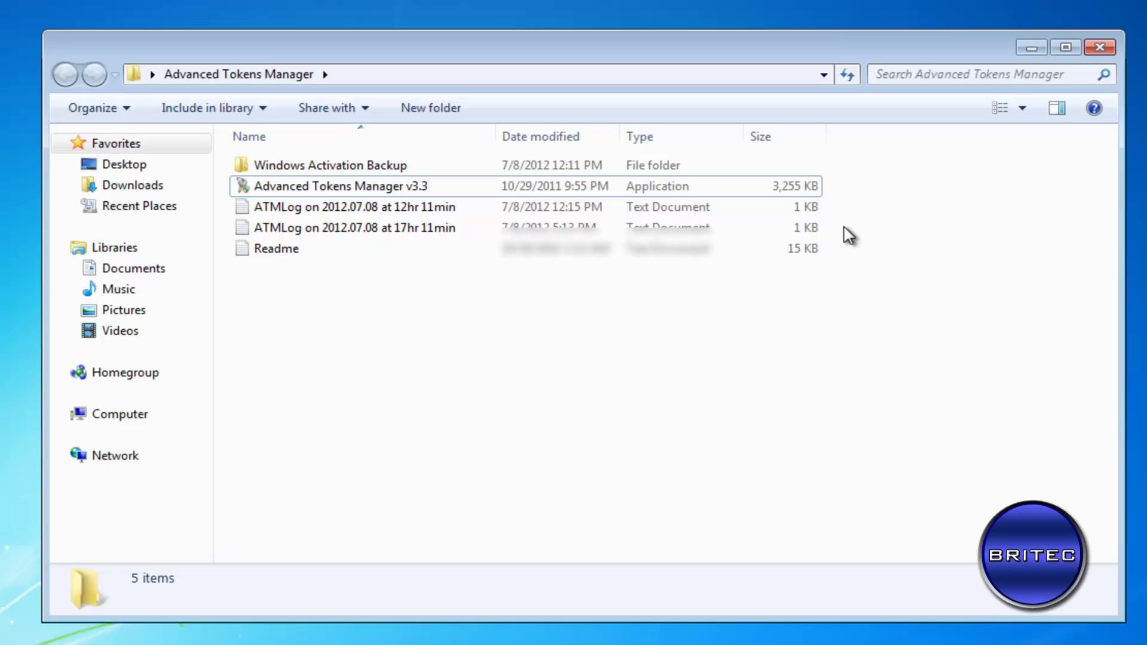
click(1099, 48)
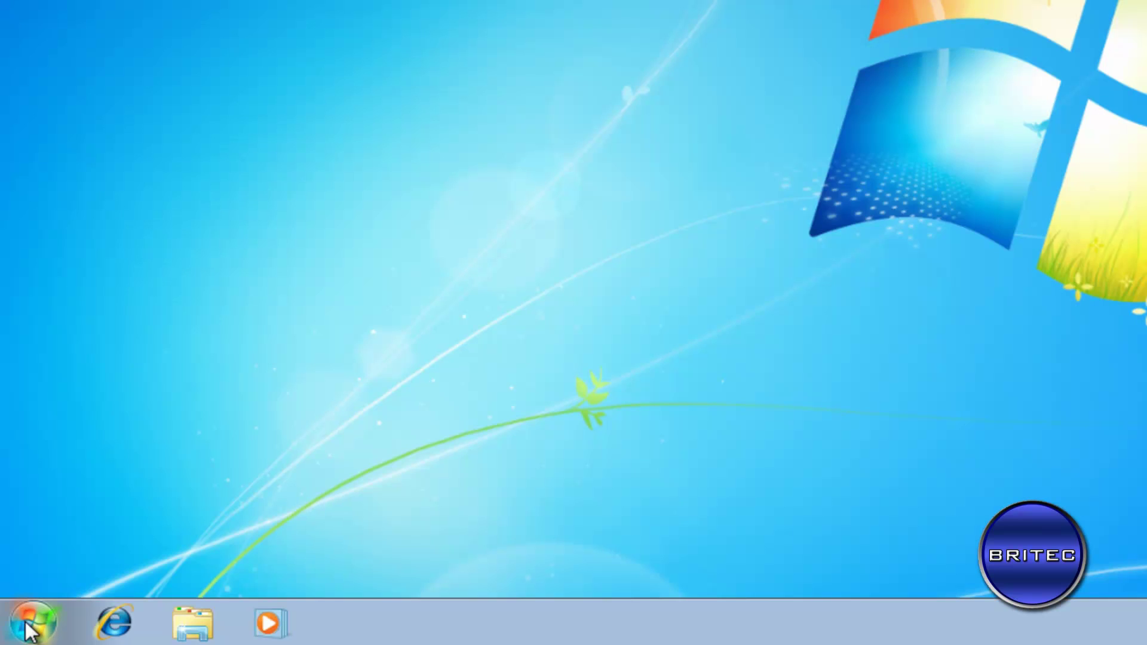
Open Computer's Properties, confirm it now reads 'Windows is activated', and close the System window.
click(16, 634)
right_click(437, 342)
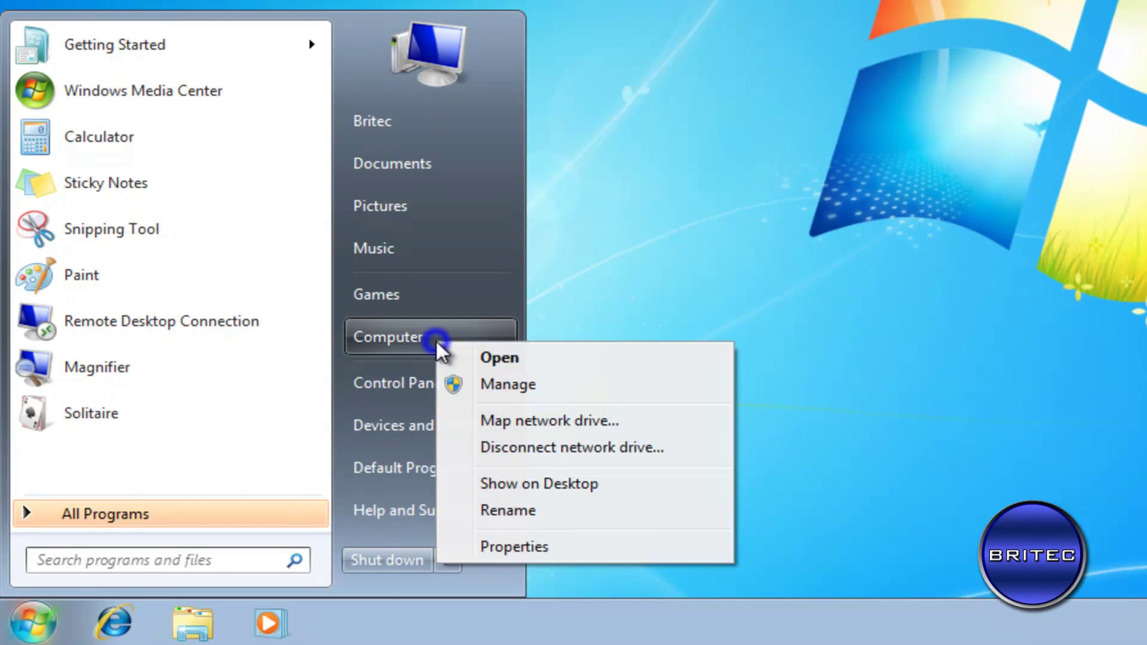
click(506, 553)
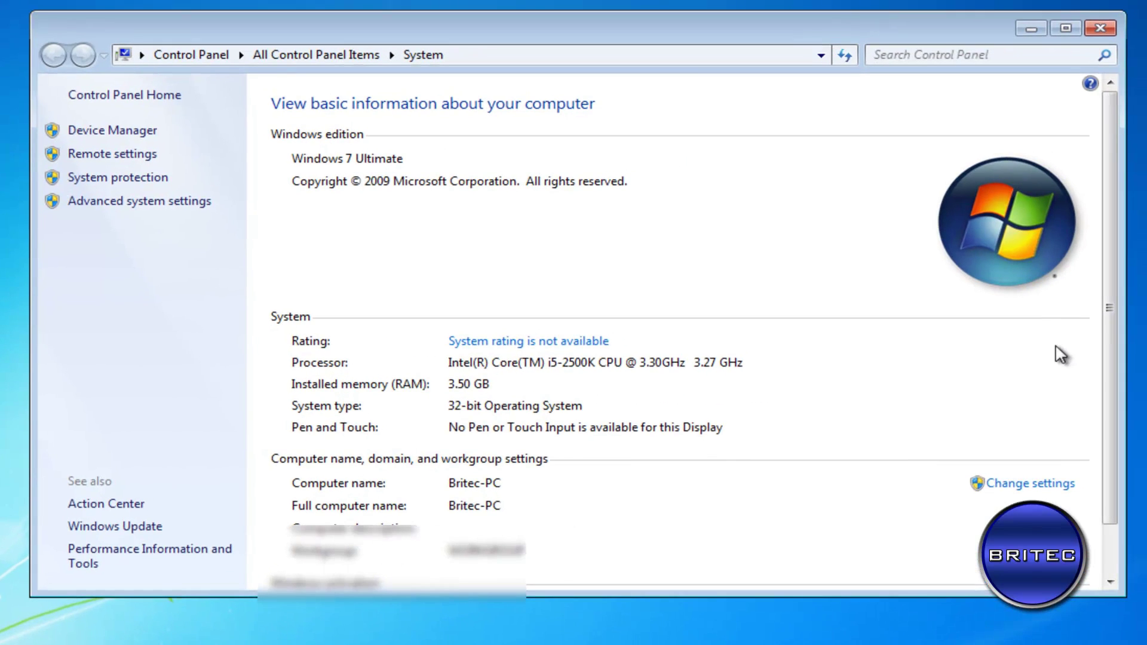
scroll(1109, 285, down, 2)
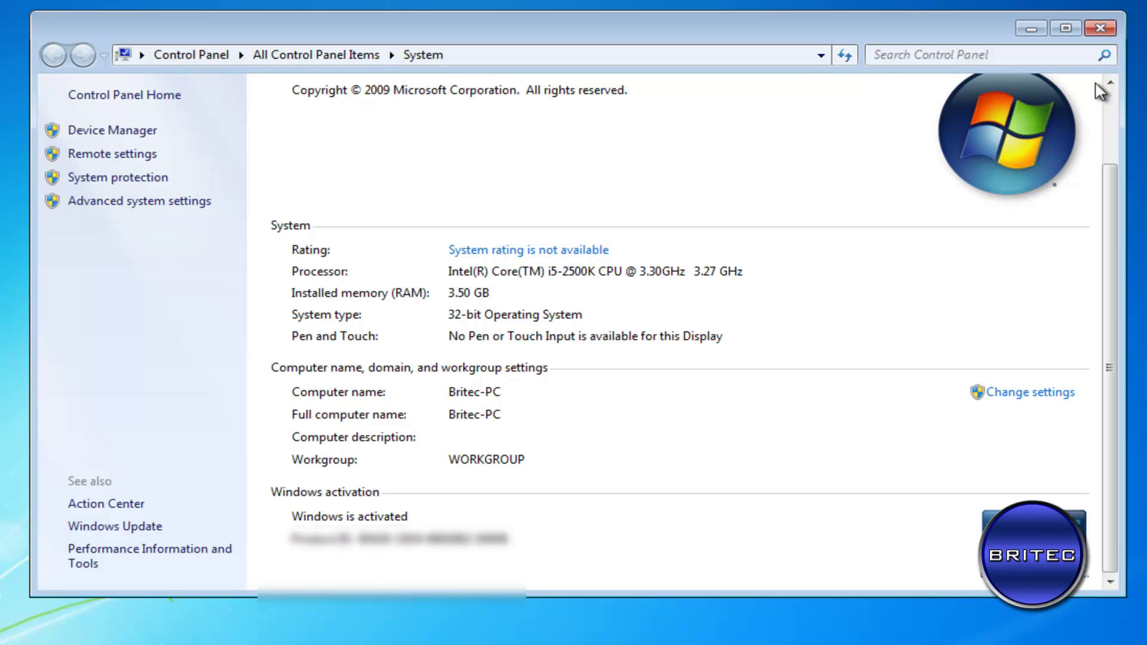
click(1101, 28)
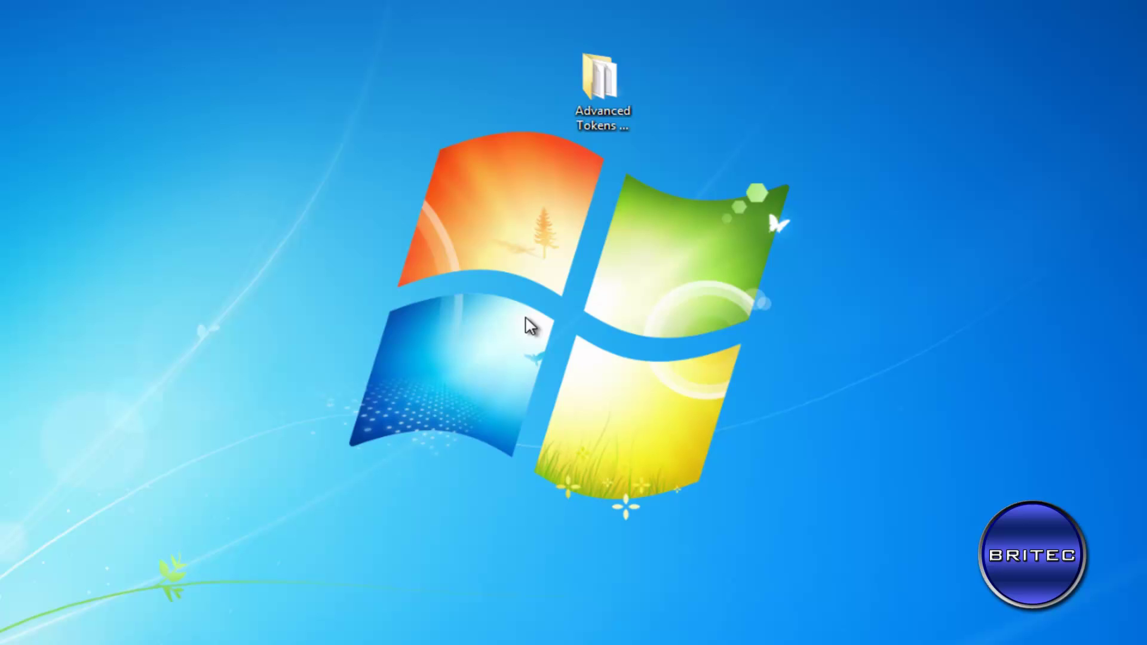